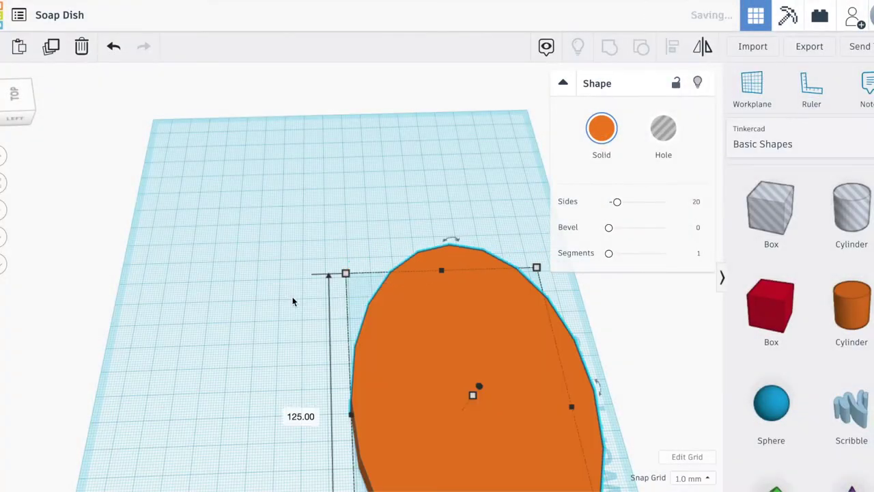
Move the orange oval to the middle of the workplane
{"action": "left_click_drag", "start_coordinate": [480, 340], "coordinate": [361, 227]}
{"action": "right_click_drag", "start_coordinate": [526, 320], "coordinate": [637, 294]}
{"action": "left_click", "coordinate": [639, 297]}
Add a hole cylinder to the workplane beside the orange oval
{"action": "left_click", "coordinate": [856, 210]}
{"action": "right_click_drag", "start_coordinate": [587, 225], "coordinate": [518, 300]}
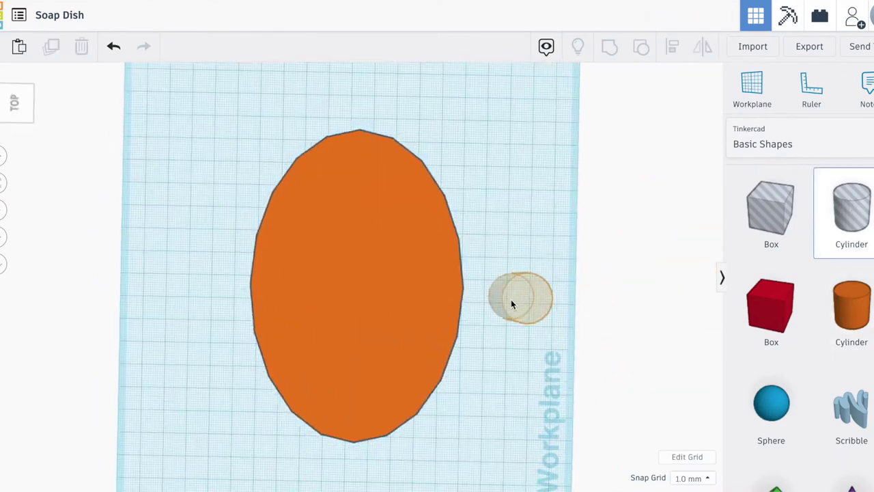
{"action": "left_click", "coordinate": [511, 301]}
Resize the hole cylinder into an oval 75 mm wide, slightly smaller than the orange one, and centre it inside
{"action": "left_click", "coordinate": [489, 301]}
{"action": "type", "text": "5"}
{"action": "key", "text": "Return"}
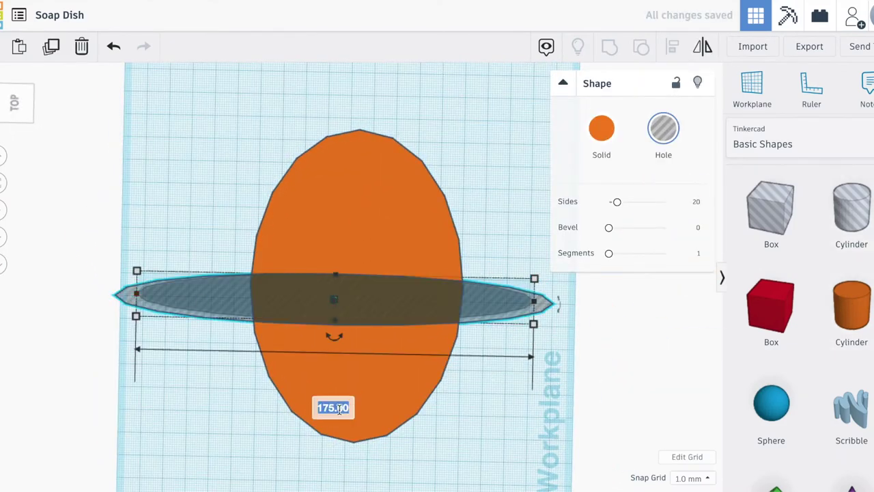
{"action": "type", "text": "1"}
{"action": "key", "text": "Return"}
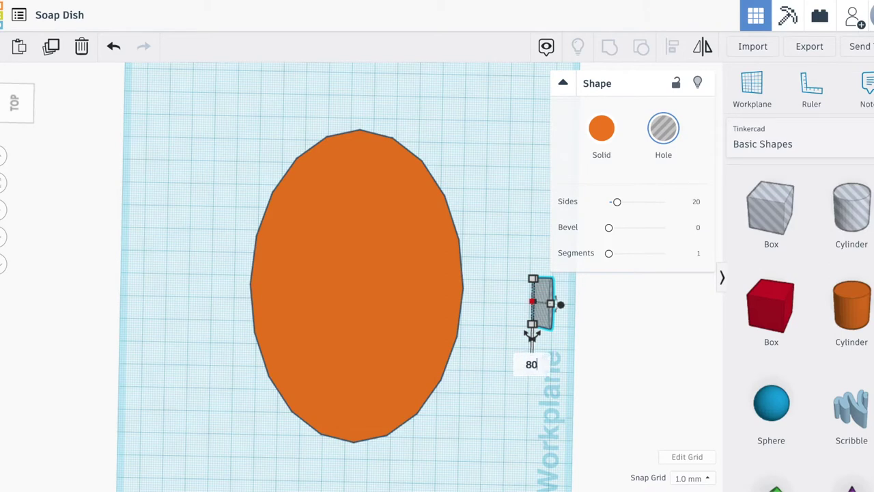
{"action": "type", "text": "75"}
{"action": "key", "text": "Return"}
{"action": "key", "text": "Return"}
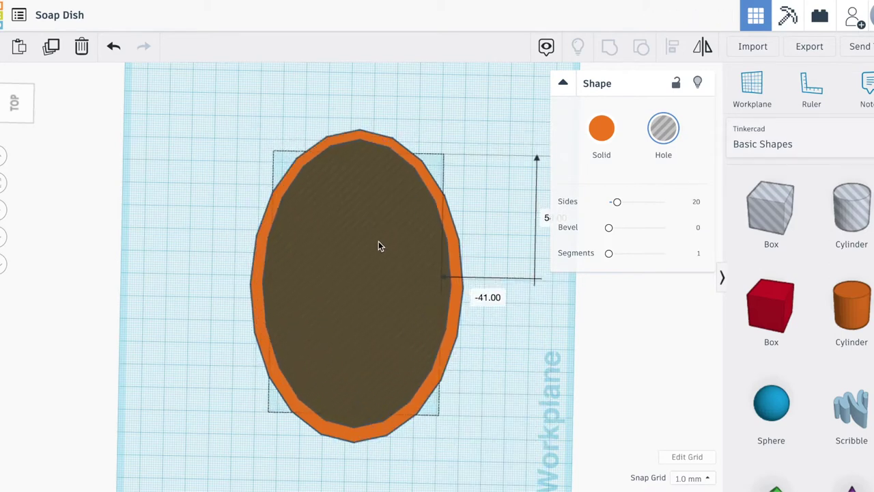
Group the orange oval with the hole cylinder to hollow out the dish
{"action": "right_click_drag", "start_coordinate": [378, 241], "coordinate": [342, 403]}
{"action": "scroll", "coordinate": [393, 447], "scroll_direction": "down", "scroll_amount": 3}
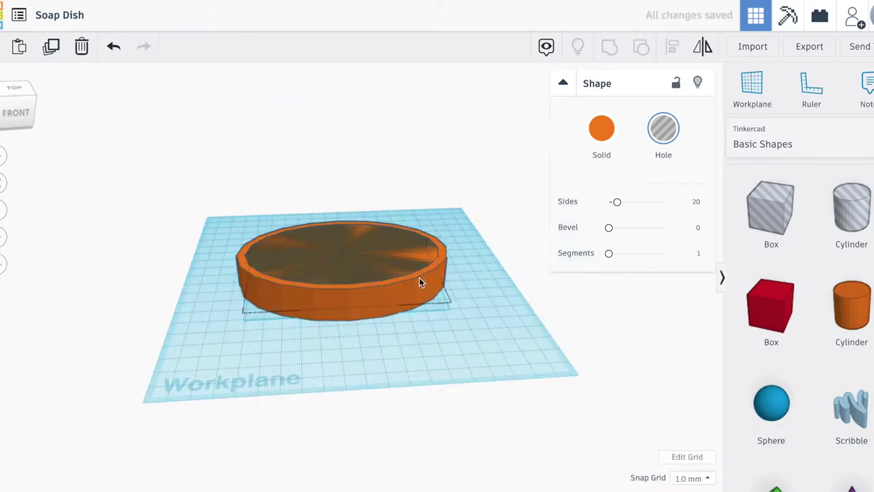
{"action": "left_click", "coordinate": [419, 277], "text": "shift"}
{"action": "key", "text": "ctrl+g"}
{"action": "left_click", "coordinate": [434, 130]}
Add a solid red box at one end of the dish and narrow it to about 8 mm
{"action": "right_click_drag", "start_coordinate": [434, 130], "coordinate": [673, 184]}
{"action": "scroll", "coordinate": [673, 184], "scroll_direction": "up", "scroll_amount": 3}
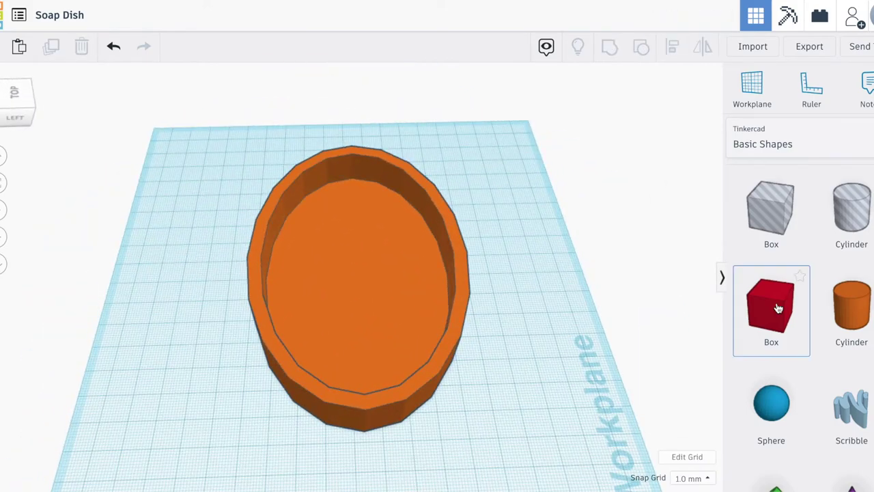
{"action": "left_click_drag", "start_coordinate": [776, 308], "coordinate": [354, 202]}
{"action": "right_click_drag", "start_coordinate": [353, 201], "coordinate": [358, 259]}
{"action": "left_click_drag", "start_coordinate": [388, 175], "coordinate": [352, 174]}
{"action": "right_click_drag", "start_coordinate": [352, 174], "coordinate": [275, 253]}
{"action": "left_click_drag", "start_coordinate": [278, 245], "coordinate": [259, 293]}
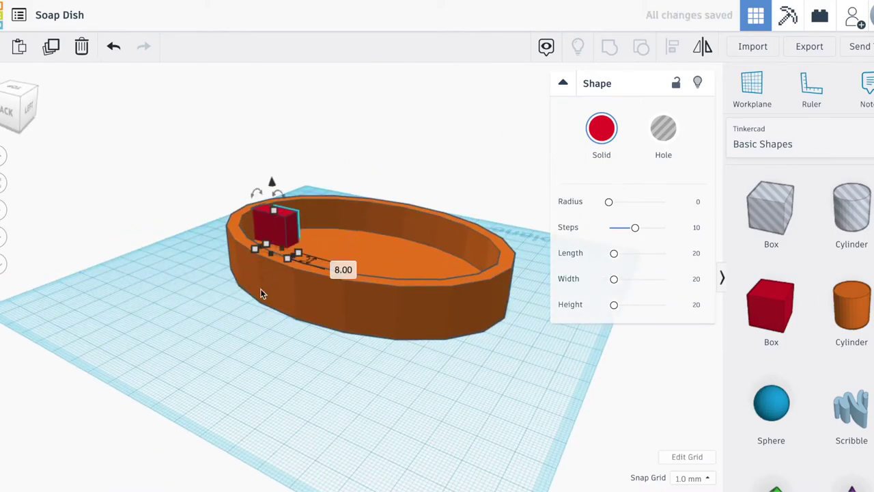
Flatten the red box and stretch it lengthwise across the dish into a thin bar
{"action": "right_click_drag", "start_coordinate": [259, 293], "coordinate": [393, 181]}
{"action": "right_click_drag", "start_coordinate": [498, 213], "coordinate": [274, 235]}
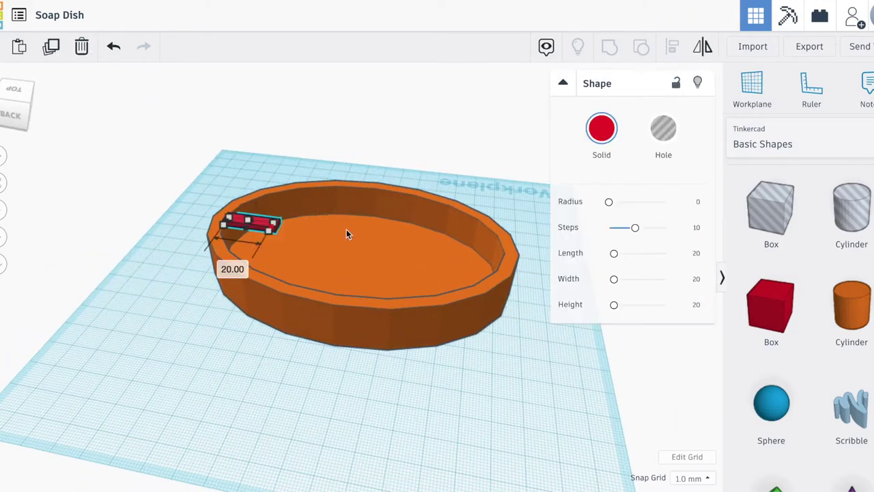
{"action": "left_click_drag", "start_coordinate": [346, 230], "coordinate": [507, 262]}
{"action": "right_click_drag", "start_coordinate": [492, 125], "coordinate": [717, 205]}
{"action": "left_click", "coordinate": [543, 204]}
Copy the red bar and place the copy parallel to it, beside the dish's long centre line
{"action": "left_click", "coordinate": [359, 216]}
{"action": "key", "text": "ctrl+c"}
{"action": "key", "text": "ctrl+v"}
{"action": "mouse_move", "coordinate": [361, 241]}
{"action": "left_mouse_down"}
{"action": "mouse_move", "coordinate": [375, 263]}
{"action": "mouse_move", "coordinate": [355, 249]}
{"action": "mouse_move", "coordinate": [364, 255]}
{"action": "left_mouse_up"}
Paste a third lengthwise bar on the opposite side of the middle bar and nudge it to match the spacing
{"action": "right_click_drag", "start_coordinate": [285, 367], "coordinate": [505, 302]}
{"action": "key", "text": "ctrl+c"}
{"action": "key", "text": "ctrl+v"}
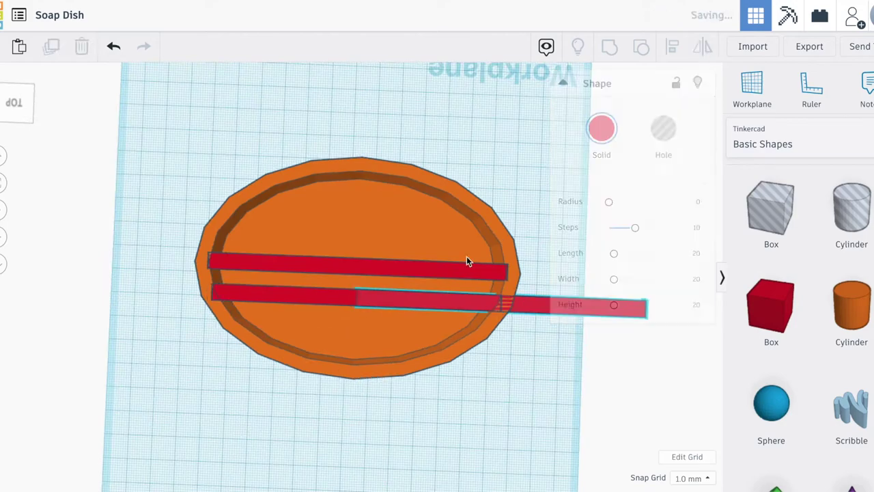
{"action": "left_click_drag", "start_coordinate": [522, 309], "coordinate": [384, 239]}
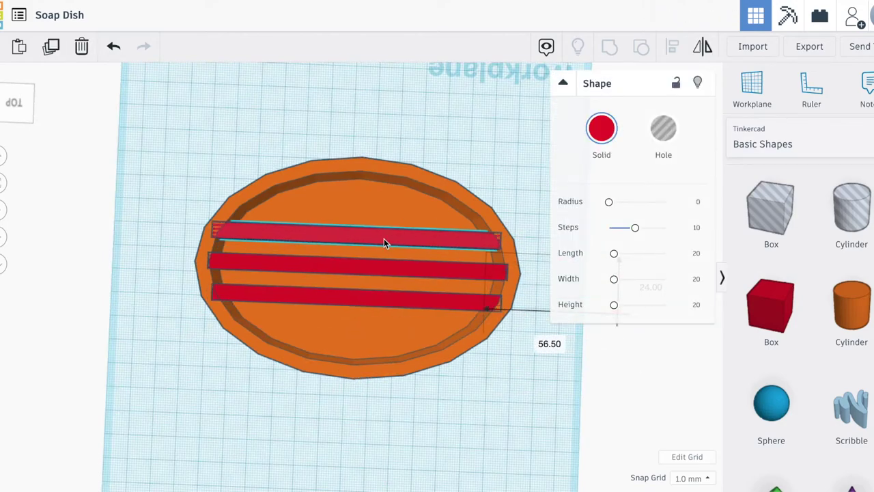
{"action": "left_click", "coordinate": [496, 142]}
{"action": "right_click_drag", "start_coordinate": [496, 142], "coordinate": [389, 288]}
{"action": "left_click", "coordinate": [389, 288]}
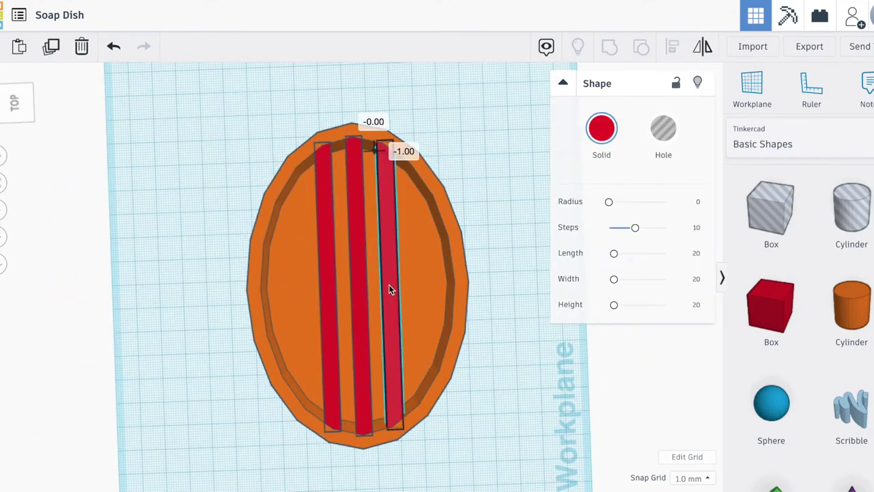
Set a copy of the bar crosswise over the three bars and shorten it to fit the dish's width
{"action": "right_click_drag", "start_coordinate": [630, 387], "coordinate": [633, 350]}
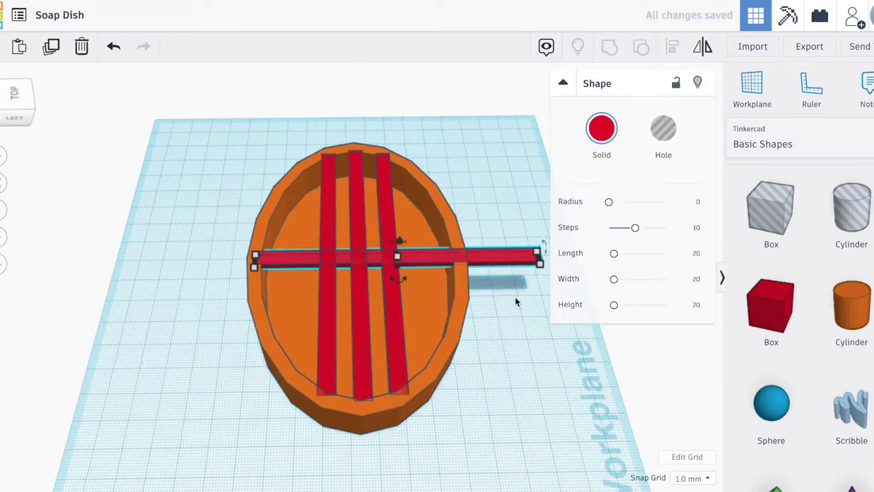
{"action": "left_click_drag", "start_coordinate": [536, 314], "coordinate": [450, 317]}
{"action": "left_click", "coordinate": [531, 308]}
{"action": "left_click", "coordinate": [301, 278]}
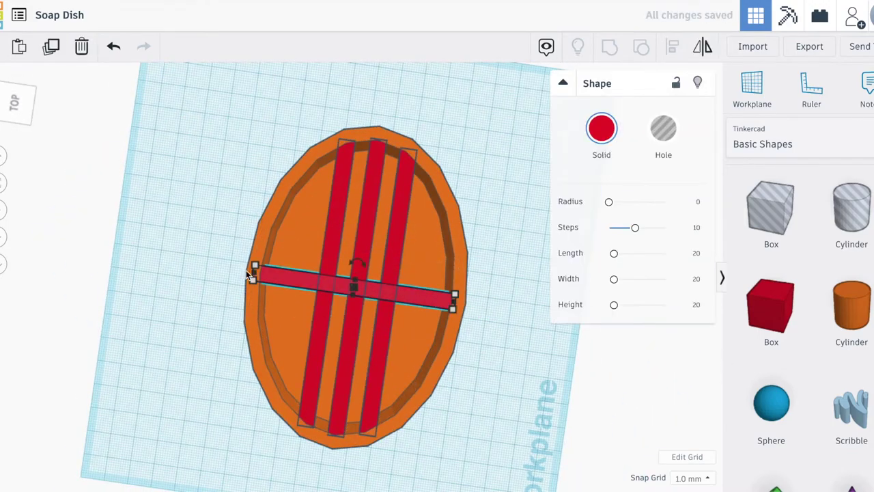
{"action": "left_click_drag", "start_coordinate": [254, 272], "coordinate": [258, 272]}
{"action": "left_click", "coordinate": [601, 399]}
{"action": "right_click_drag", "start_coordinate": [601, 399], "coordinate": [410, 359]}
{"action": "left_click", "coordinate": [346, 354]}
{"action": "key", "text": "ctrl+d"}
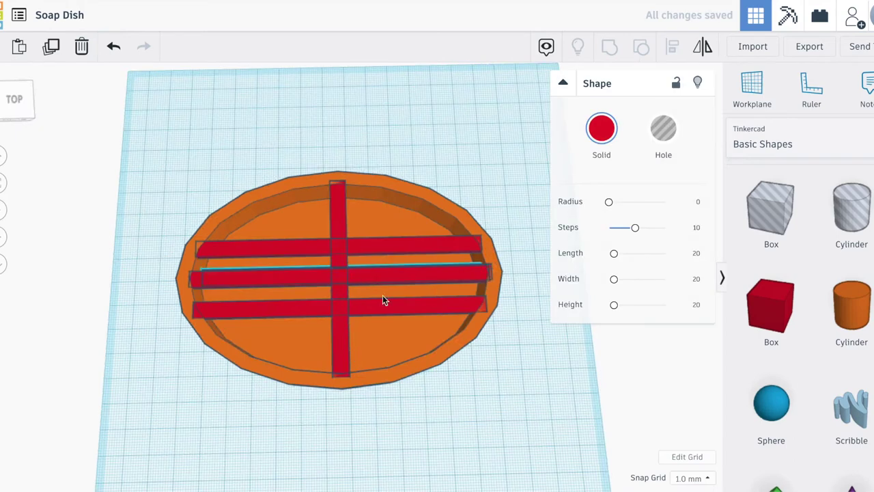
{"action": "left_click_drag", "start_coordinate": [385, 273], "coordinate": [368, 383]}
{"action": "left_click_drag", "start_coordinate": [325, 409], "coordinate": [371, 389]}
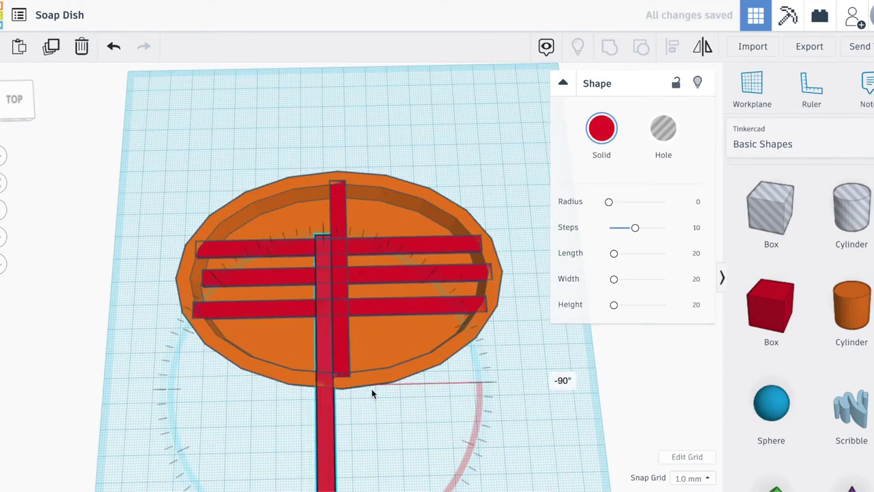
{"action": "left_click_drag", "start_coordinate": [329, 335], "coordinate": [435, 277]}
{"action": "key", "text": "Delete"}
Duplicate the crossbar twice and place one copy on each side of it at equal spacing
{"action": "right_click_drag", "start_coordinate": [471, 348], "coordinate": [580, 333]}
{"action": "left_click", "coordinate": [294, 302]}
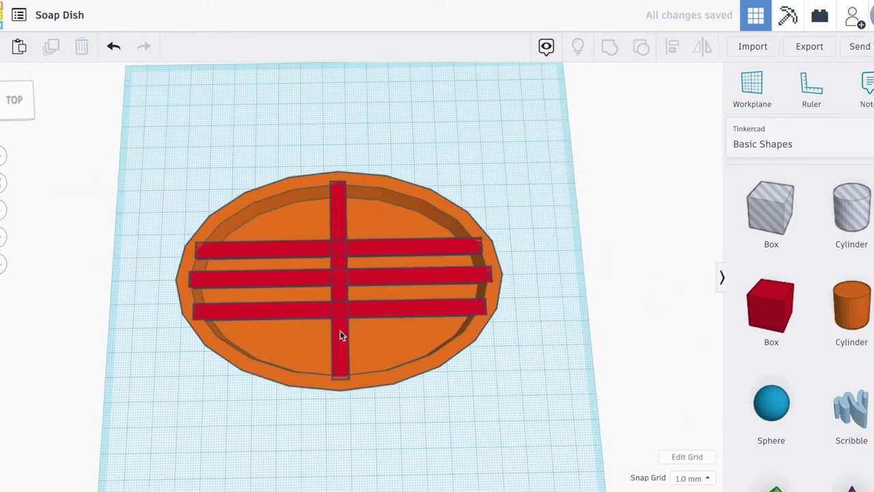
{"action": "left_click", "coordinate": [341, 333]}
{"action": "left_click_drag", "start_coordinate": [353, 335], "coordinate": [291, 340], "text": "alt"}
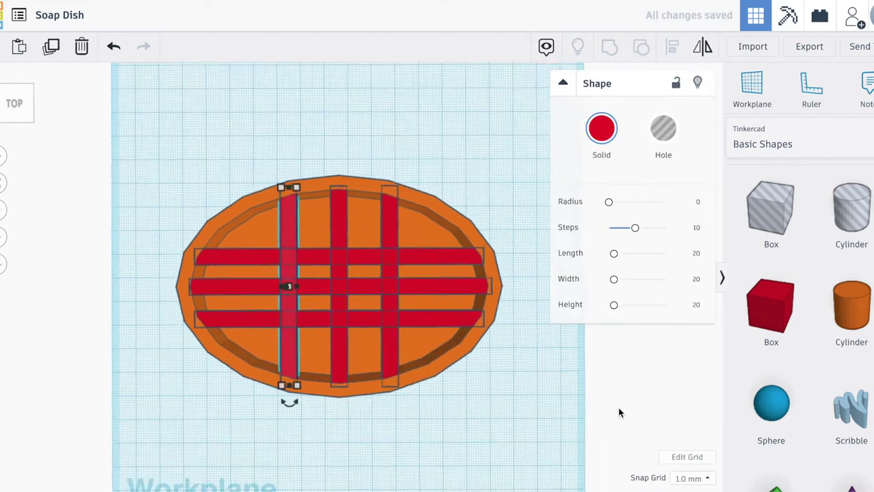
{"action": "left_click", "coordinate": [621, 410]}
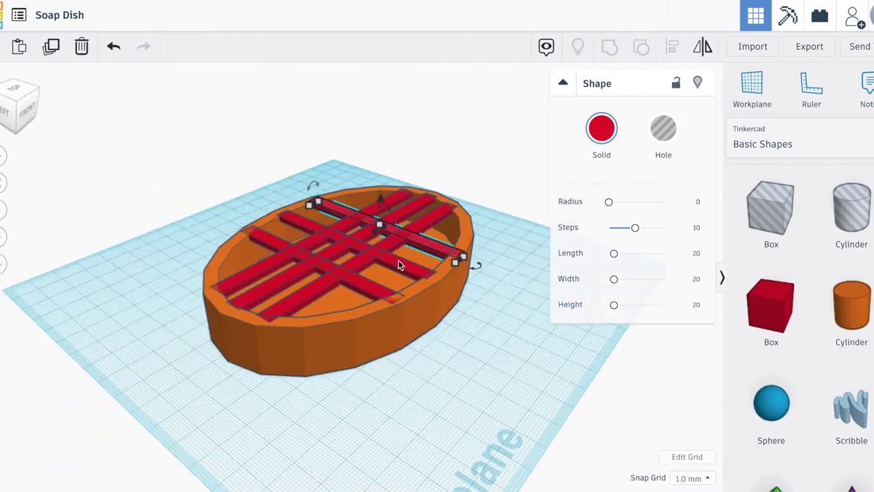
{"action": "left_click", "coordinate": [398, 260], "text": "shift"}
{"action": "left_click", "coordinate": [355, 279], "text": "shift"}
{"action": "left_click", "coordinate": [314, 287], "text": "shift"}
{"action": "left_click", "coordinate": [263, 281], "text": "shift"}
{"action": "left_click", "coordinate": [652, 241]}
Select all six red bars together and lower them into the dish
{"action": "left_click", "coordinate": [420, 243]}
{"action": "left_click", "coordinate": [392, 262], "text": "shift"}
{"action": "left_click", "coordinate": [364, 282], "text": "shift"}
{"action": "left_click", "coordinate": [323, 285], "text": "shift"}
{"action": "left_click", "coordinate": [282, 280], "text": "shift"}
{"action": "left_click", "coordinate": [253, 271], "text": "shift"}
{"action": "left_click_drag", "start_coordinate": [361, 207], "coordinate": [348, 229]}
Group all the bars with the dish into one solid and pick a new colour for it
{"action": "left_click_drag", "start_coordinate": [121, 413], "coordinate": [536, 161]}
{"action": "left_click", "coordinate": [607, 55]}
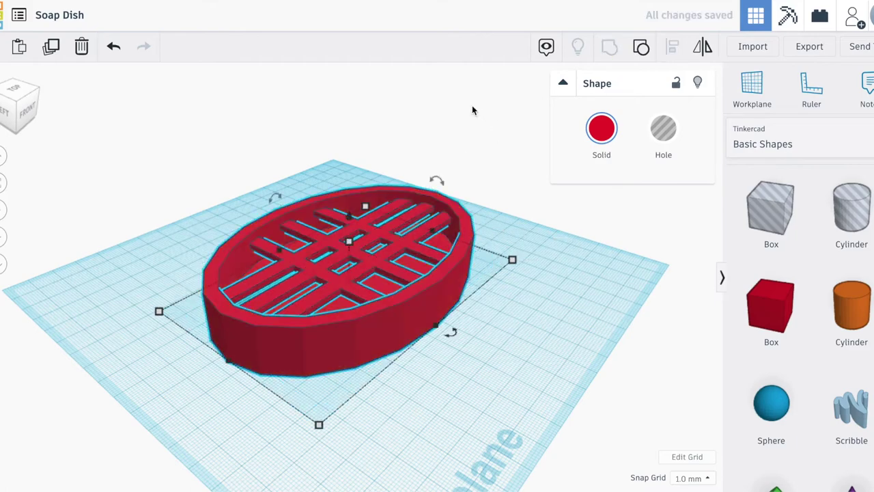
{"action": "left_click", "coordinate": [602, 130]}
{"action": "left_click", "coordinate": [610, 247]}
{"action": "left_click", "coordinate": [451, 133]}
{"action": "right_click_drag", "start_coordinate": [328, 130], "coordinate": [180, 140]}
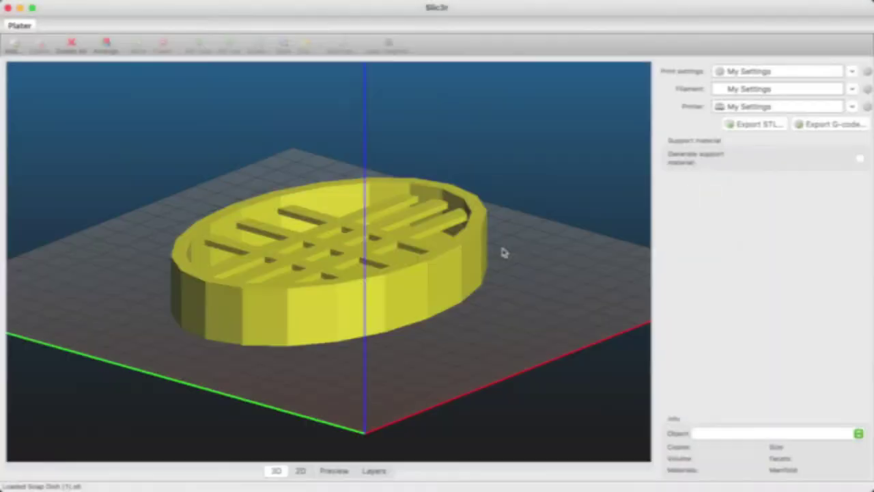
Switch to Slic3r and export the loaded soap dish as G-code named Soap Dish (1) to the Desktop
{"action": "left_click_drag", "start_coordinate": [501, 250], "coordinate": [547, 211]}
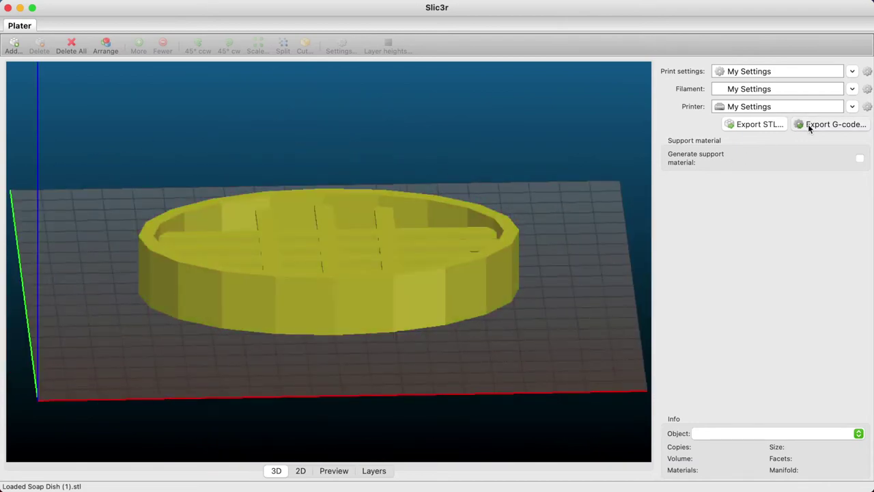
{"action": "left_click", "coordinate": [808, 126]}
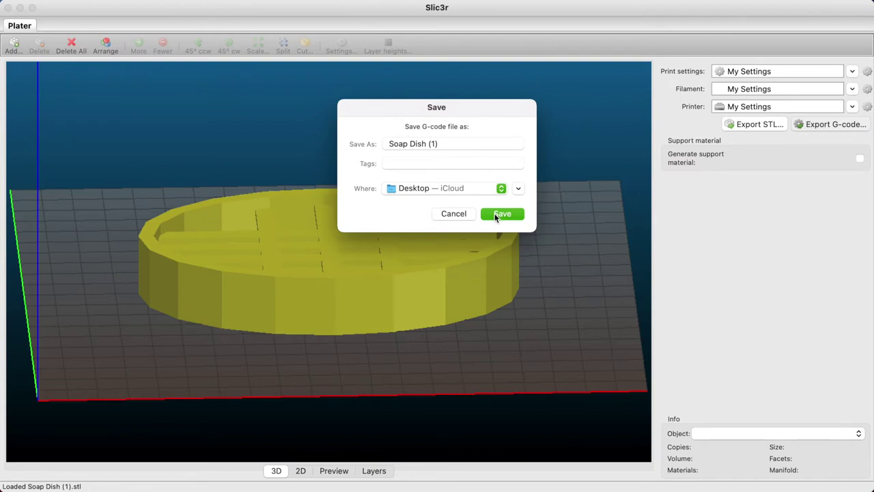